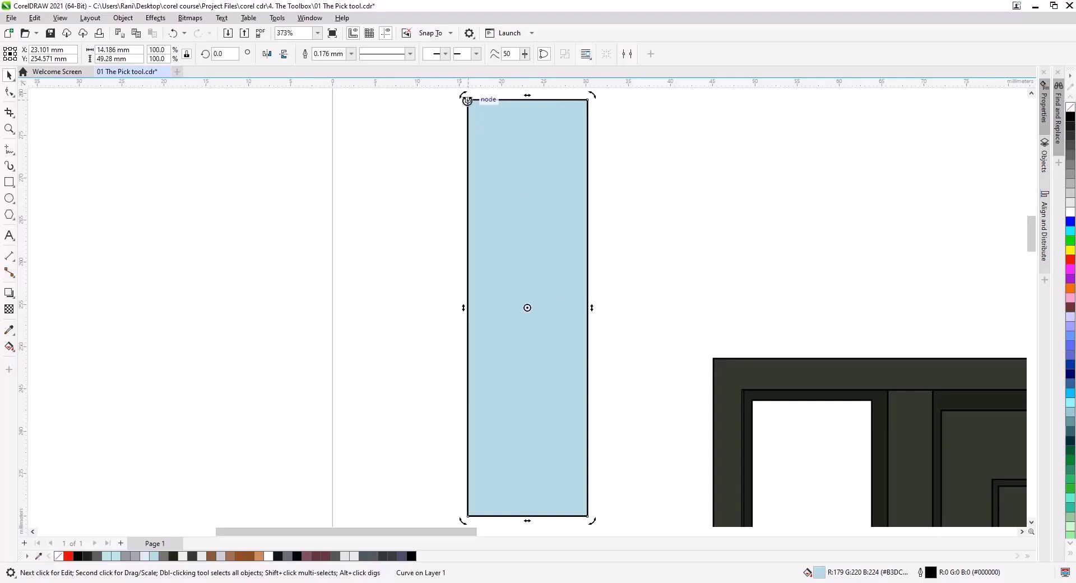
- Skew the light-blue glass panel vertically and rotate it about a rotation centre moved outside it, to about 341.8°
{"action": "mouse_move", "coordinate": [461, 95]}
{"action": "left_mouse_down"}
{"action": "mouse_move", "coordinate": [405, 180]}
{"action": "mouse_move", "coordinate": [461, 114]}
{"action": "left_mouse_up"}
{"action": "left_click_drag", "start_coordinate": [461, 306], "coordinate": [460, 265]}
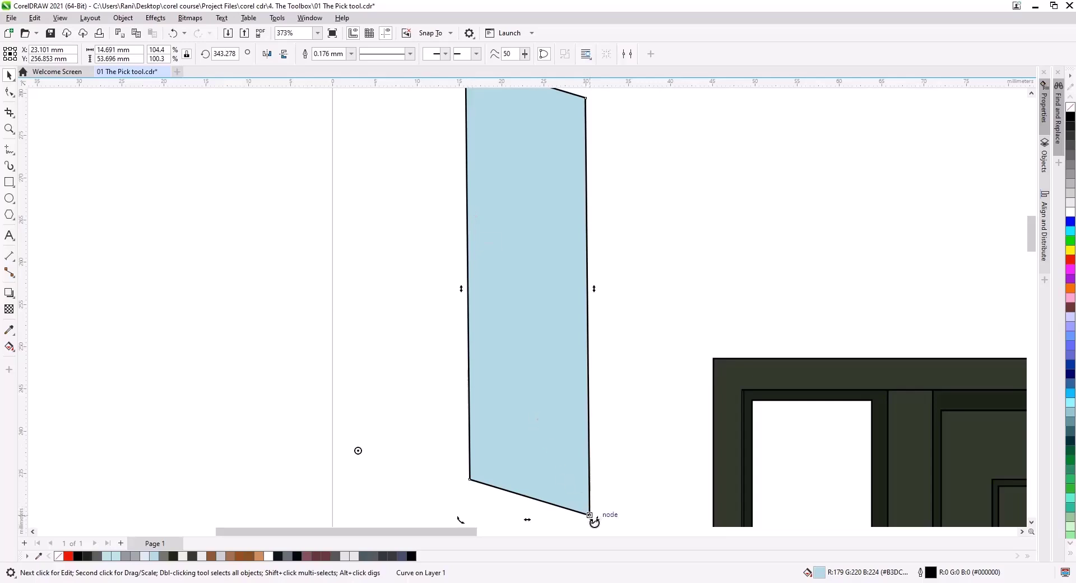
{"action": "left_click_drag", "start_coordinate": [594, 520], "coordinate": [633, 458]}
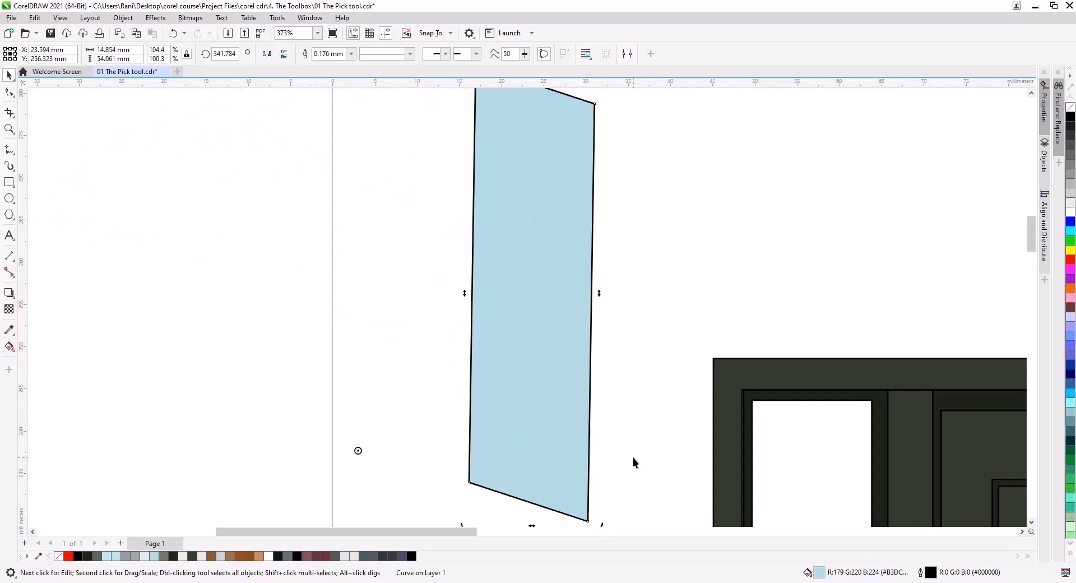
{"action": "key", "text": "F4"}
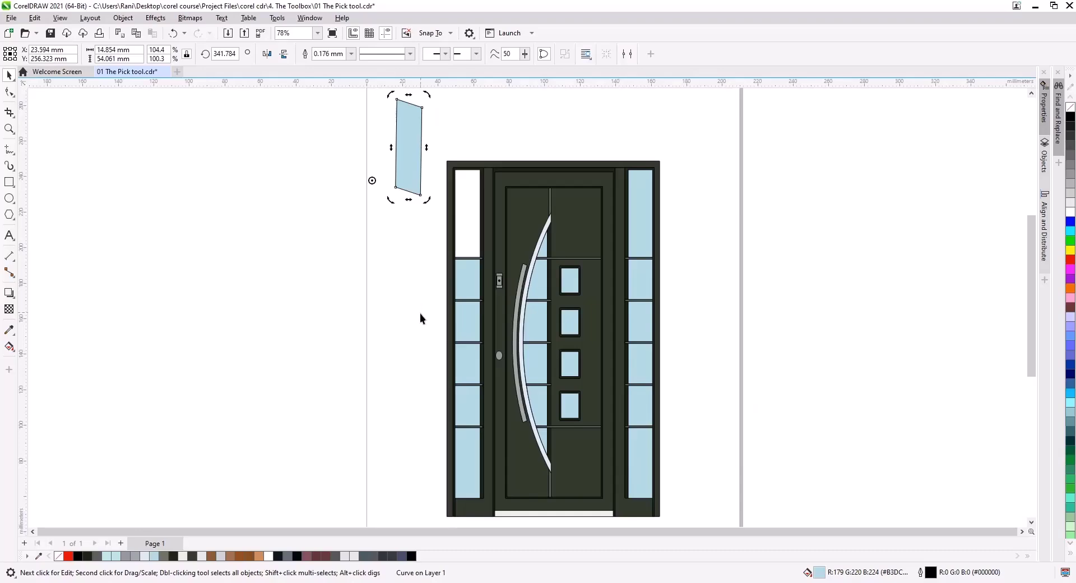
- Select the complete lock plate with a marquee that fully encloses it and move it off the door into the blank area on the left
{"action": "scroll", "coordinate": [488, 297], "scroll_direction": "up", "scroll_amount": 3}
{"action": "scroll", "coordinate": [502, 302], "scroll_direction": "up", "scroll_amount": 1}
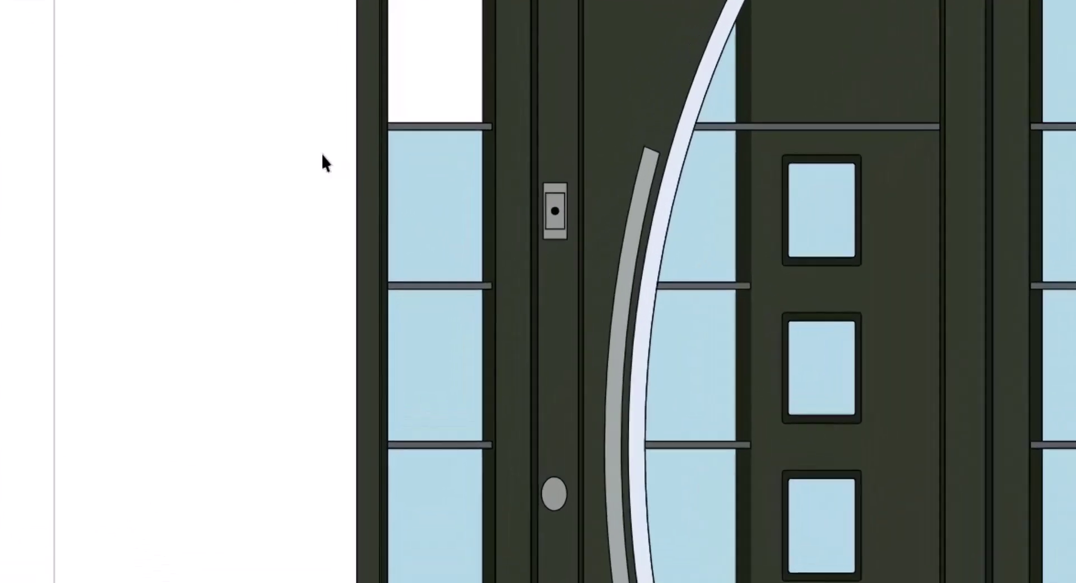
{"action": "left_click_drag", "start_coordinate": [366, 228], "coordinate": [469, 271]}
{"action": "left_click_drag", "start_coordinate": [490, 220], "coordinate": [577, 250]}
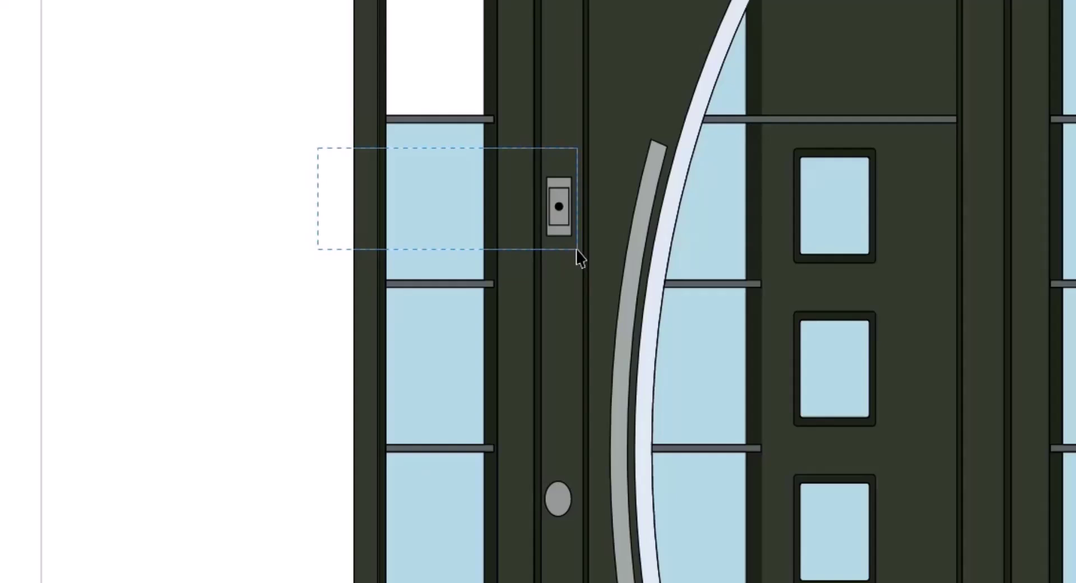
{"action": "left_click_drag", "start_coordinate": [577, 250], "coordinate": [577, 250]}
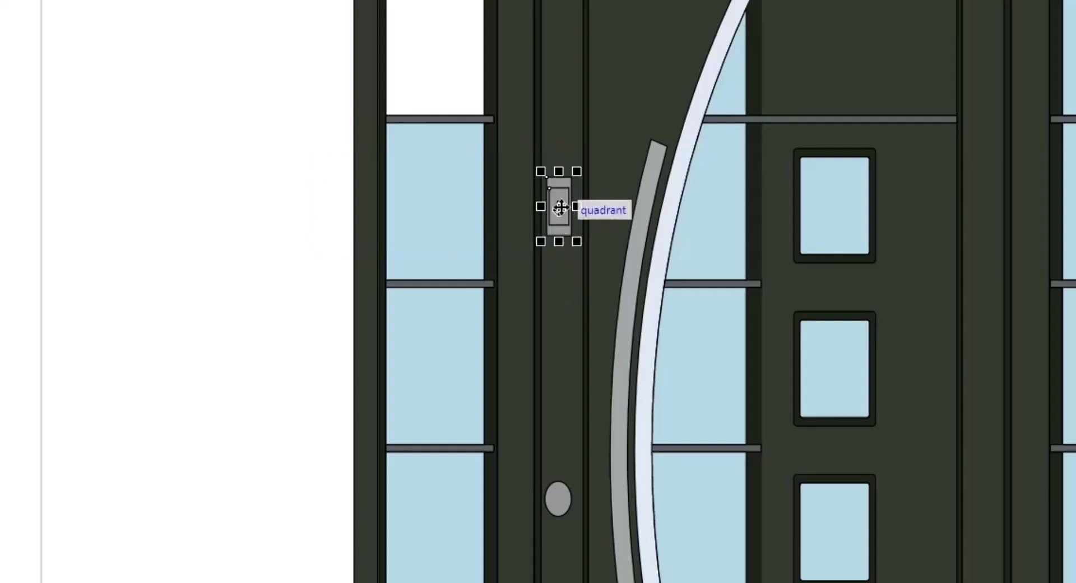
{"action": "left_click_drag", "start_coordinate": [561, 208], "coordinate": [235, 186]}
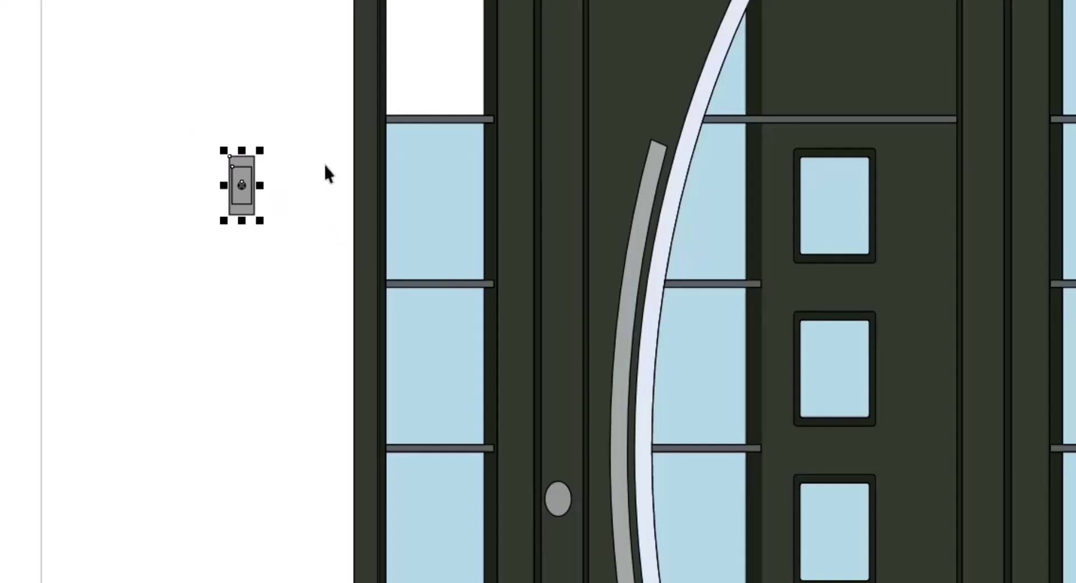
- Try to select door parts with marquees that only partly enclose them
{"action": "left_click_drag", "start_coordinate": [325, 123], "coordinate": [563, 237]}
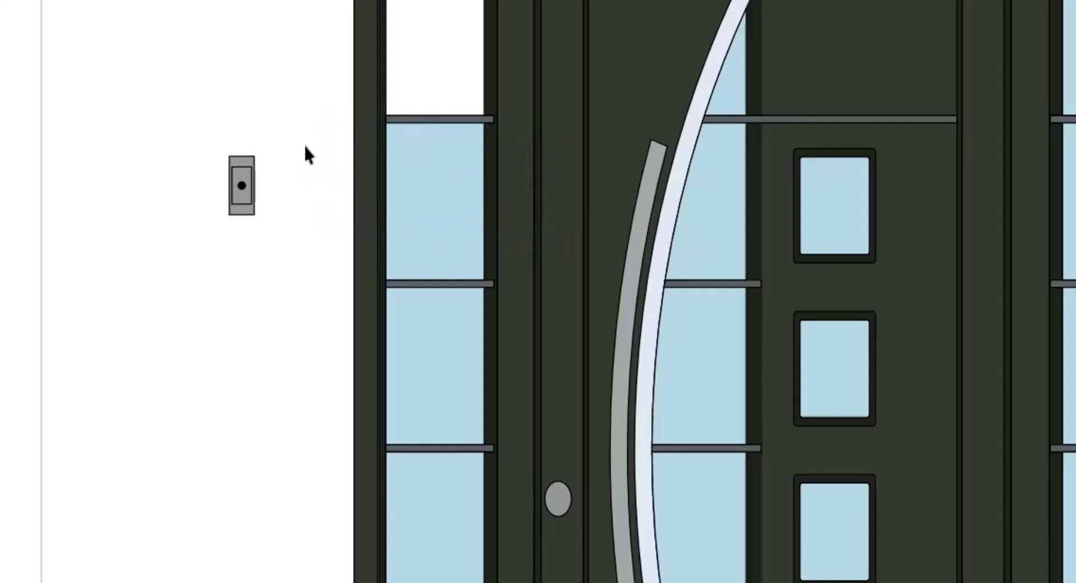
{"action": "left_click_drag", "start_coordinate": [349, 185], "coordinate": [521, 232]}
{"action": "left_click_drag", "start_coordinate": [310, 154], "coordinate": [507, 227]}
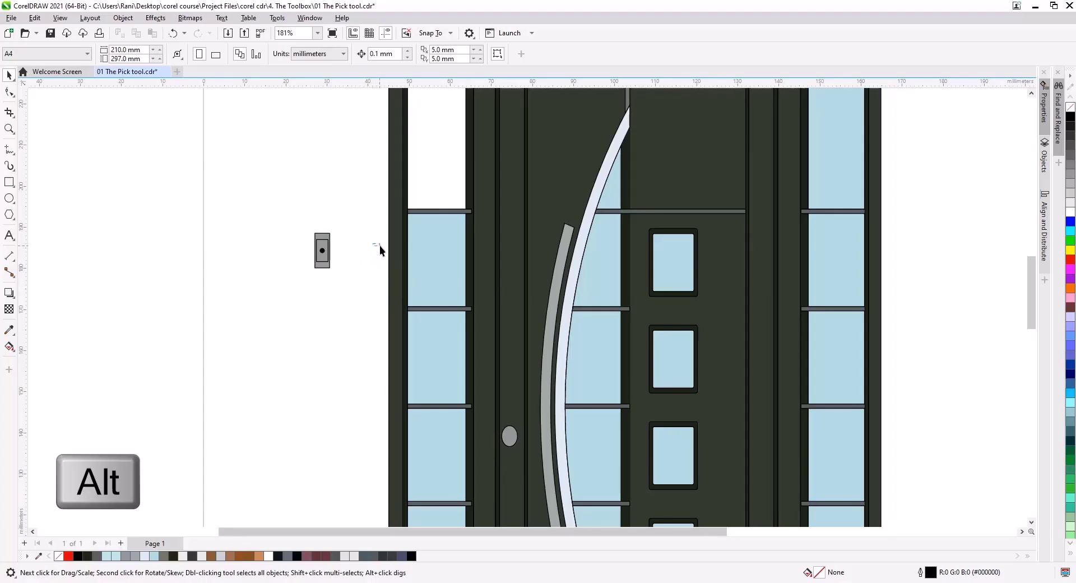
- Select the outer door frame with a marquee that only touches it, move the frame up and to the left, and undo the move
{"action": "left_click_drag", "start_coordinate": [373, 245], "coordinate": [388, 255]}
{"action": "scroll", "coordinate": [374, 288], "scroll_direction": "down", "scroll_amount": 2}
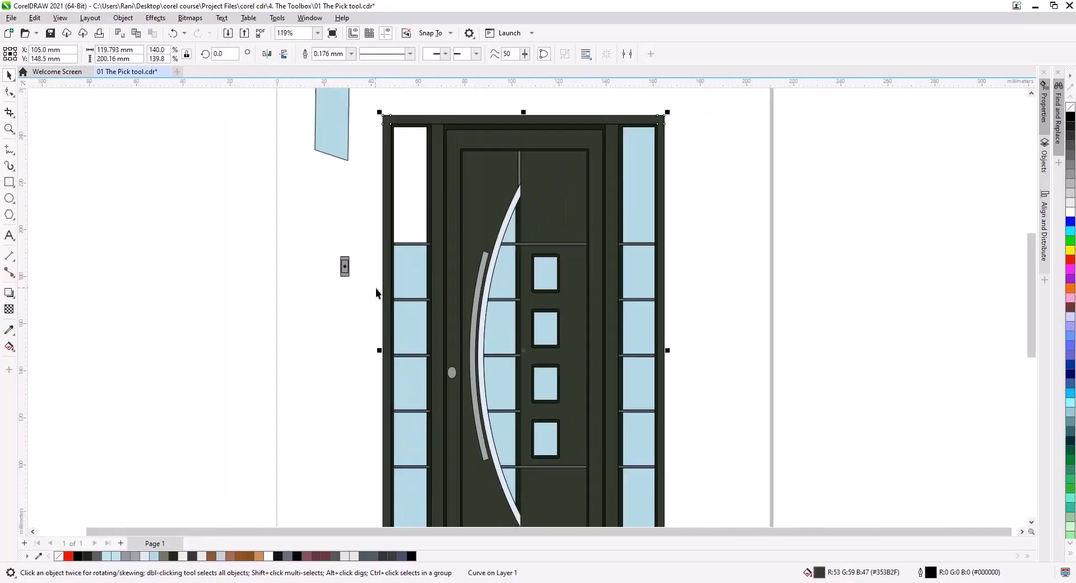
{"action": "scroll", "coordinate": [375, 291], "scroll_direction": "down", "scroll_amount": 1}
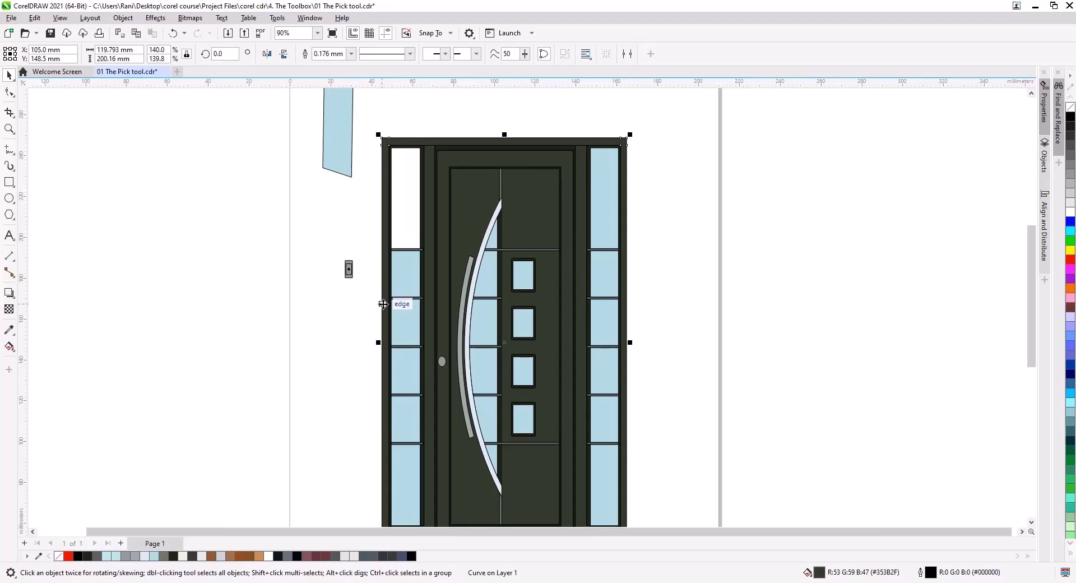
{"action": "left_click_drag", "start_coordinate": [383, 294], "coordinate": [255, 250]}
{"action": "key", "text": "ctrl+z"}
- Select a single light-blue glass pane of the left sidelight inside the grouped door without ungrouping it
{"action": "scroll", "coordinate": [369, 251], "scroll_direction": "down", "scroll_amount": 2}
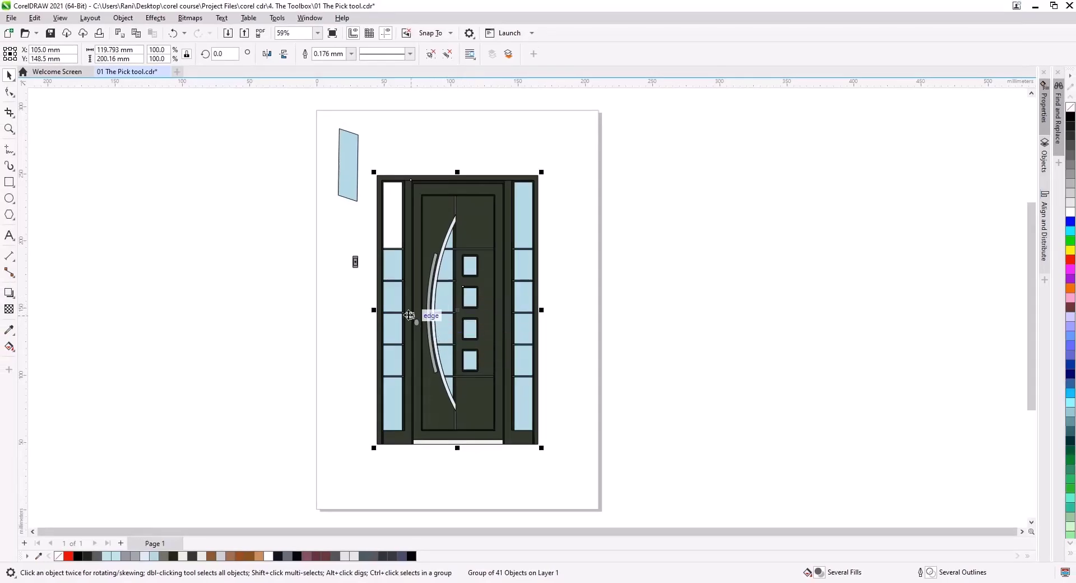
{"action": "left_click", "coordinate": [394, 297], "text": "ctrl"}
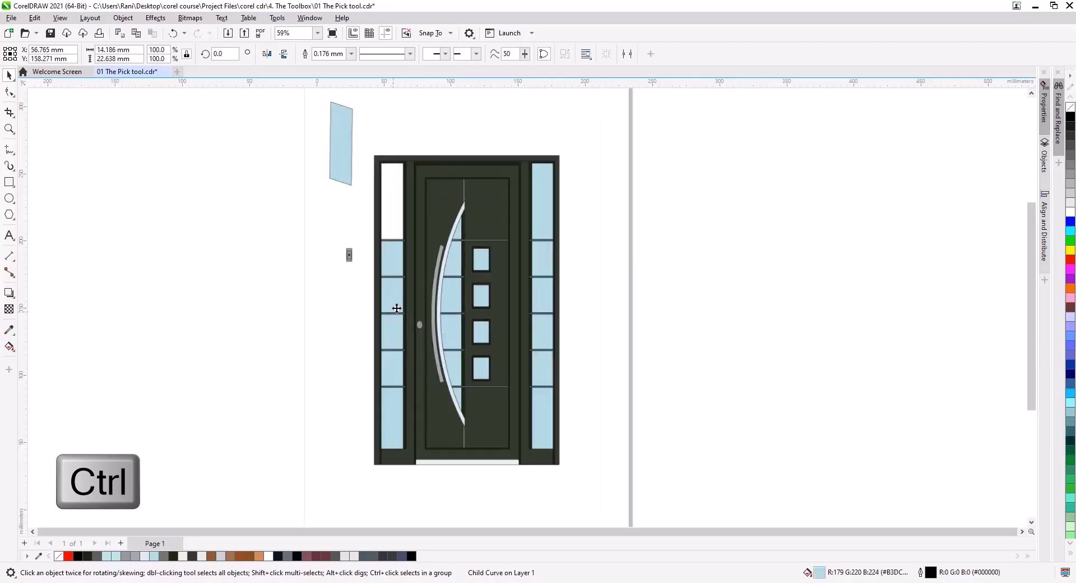
{"action": "scroll", "coordinate": [396, 308], "scroll_direction": "up", "scroll_amount": 8}
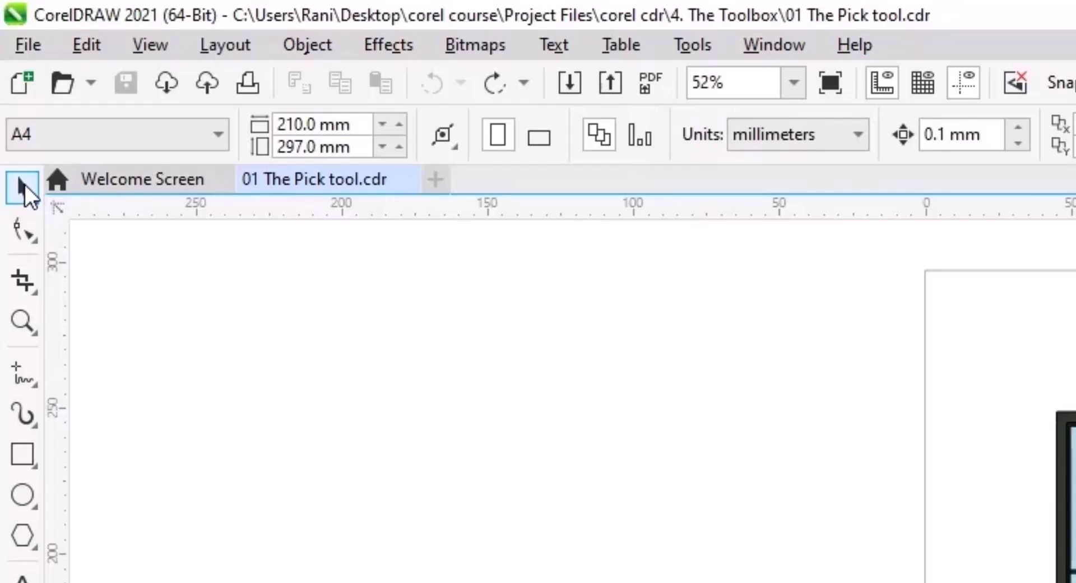
- Lasso the left part of the door with the Freehand Pick tool, including touched objects, and move the selected pieces to the left
{"action": "left_click", "coordinate": [10, 74]}
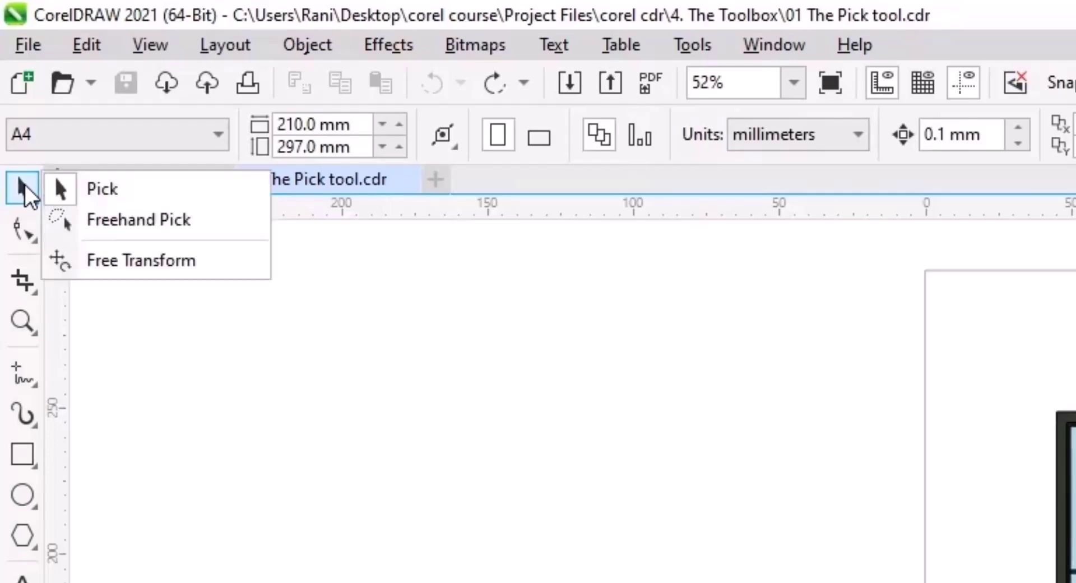
{"action": "left_click", "coordinate": [147, 220]}
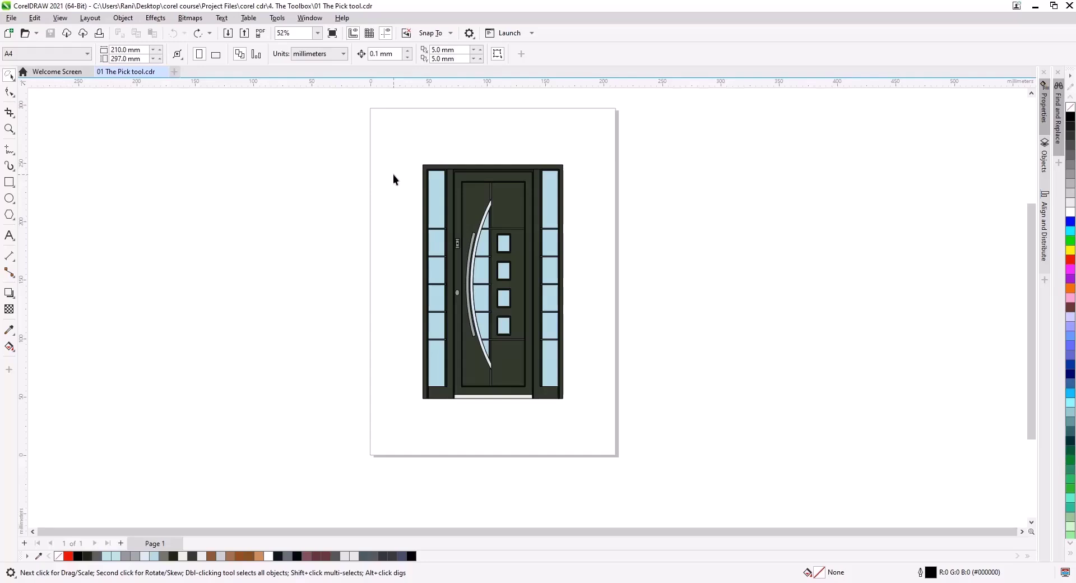
{"action": "mouse_move", "coordinate": [450, 141]}
{"action": "left_mouse_down"}
{"action": "mouse_move", "coordinate": [501, 183]}
{"action": "mouse_move", "coordinate": [513, 209]}
{"action": "mouse_move", "coordinate": [516, 361]}
{"action": "mouse_move", "coordinate": [493, 385]}
{"action": "mouse_move", "coordinate": [396, 334]}
{"action": "left_mouse_up"}
{"action": "left_click_drag", "start_coordinate": [385, 224], "coordinate": [380, 271]}
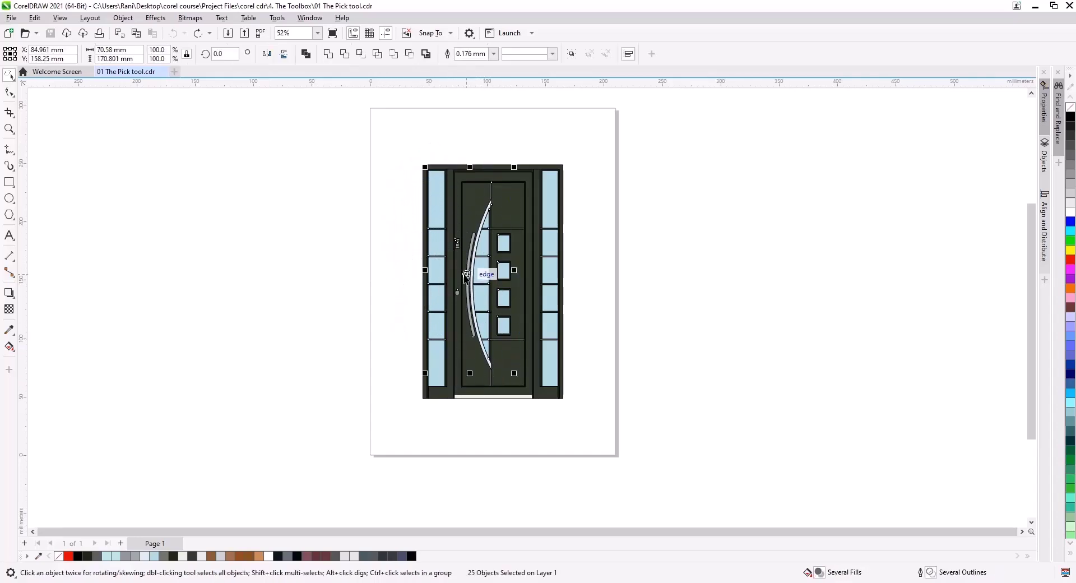
{"action": "left_click_drag", "start_coordinate": [466, 274], "coordinate": [344, 250]}
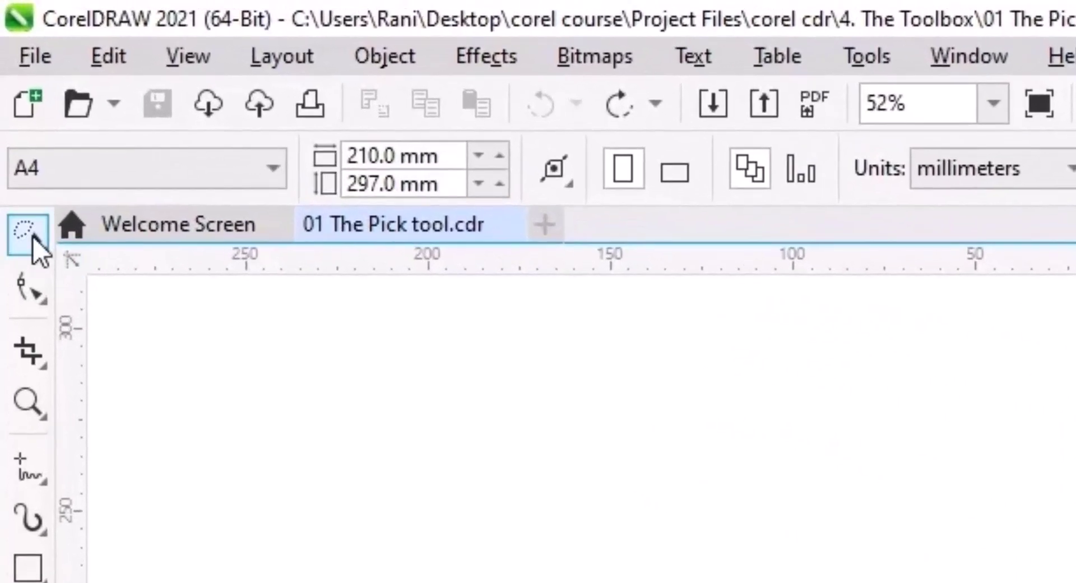
- Scale the whole door to about 121.9 by 203.7 mm with the Free Transform tool, undoing the unwanted transformation
{"action": "left_click", "coordinate": [15, 94]}
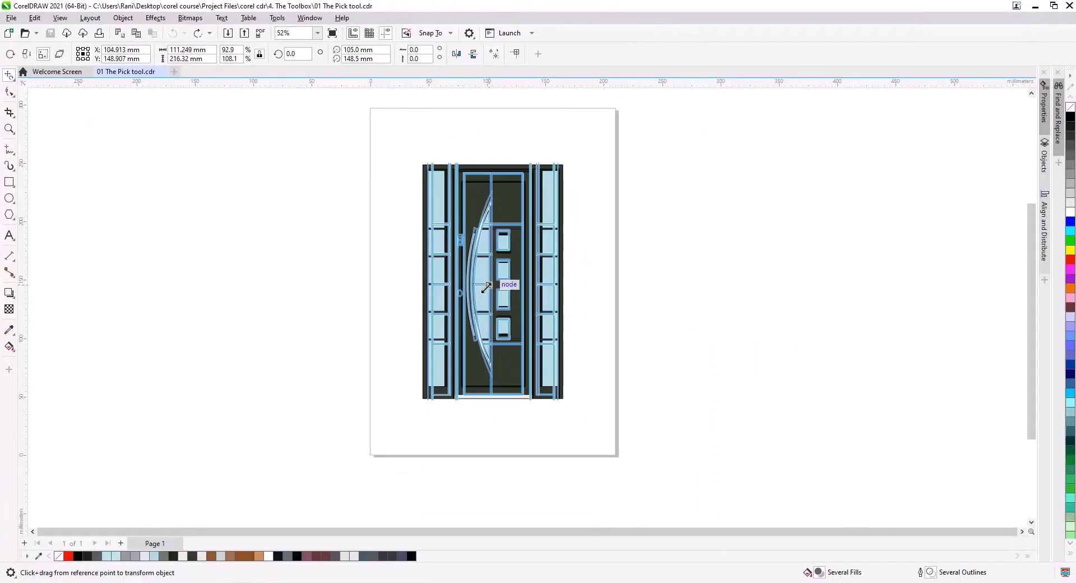
{"action": "mouse_move", "coordinate": [490, 287]}
{"action": "left_mouse_down"}
{"action": "mouse_move", "coordinate": [481, 287]}
{"action": "mouse_move", "coordinate": [492, 312]}
{"action": "mouse_move", "coordinate": [509, 300]}
{"action": "mouse_move", "coordinate": [504, 252]}
{"action": "mouse_move", "coordinate": [497, 298]}
{"action": "mouse_move", "coordinate": [513, 288]}
{"action": "mouse_move", "coordinate": [499, 280]}
{"action": "mouse_move", "coordinate": [506, 289]}
{"action": "mouse_move", "coordinate": [560, 266]}
{"action": "mouse_move", "coordinate": [503, 281]}
{"action": "left_mouse_up"}
{"action": "key", "text": "ctrl+z"}
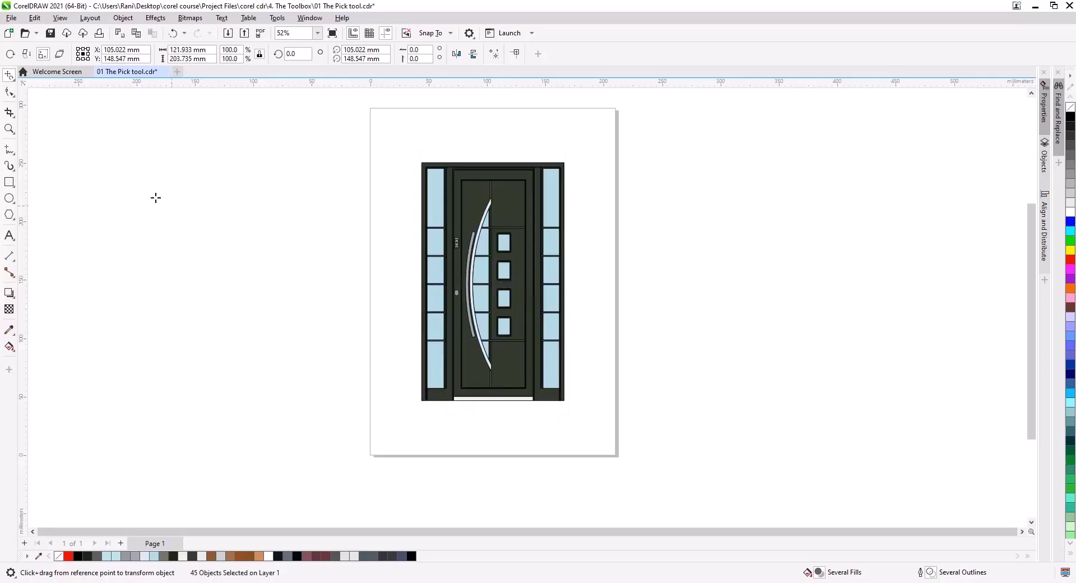
- Switch back to the Pick tool and move the selected door to the left on the page
{"action": "left_click", "coordinate": [10, 75]}
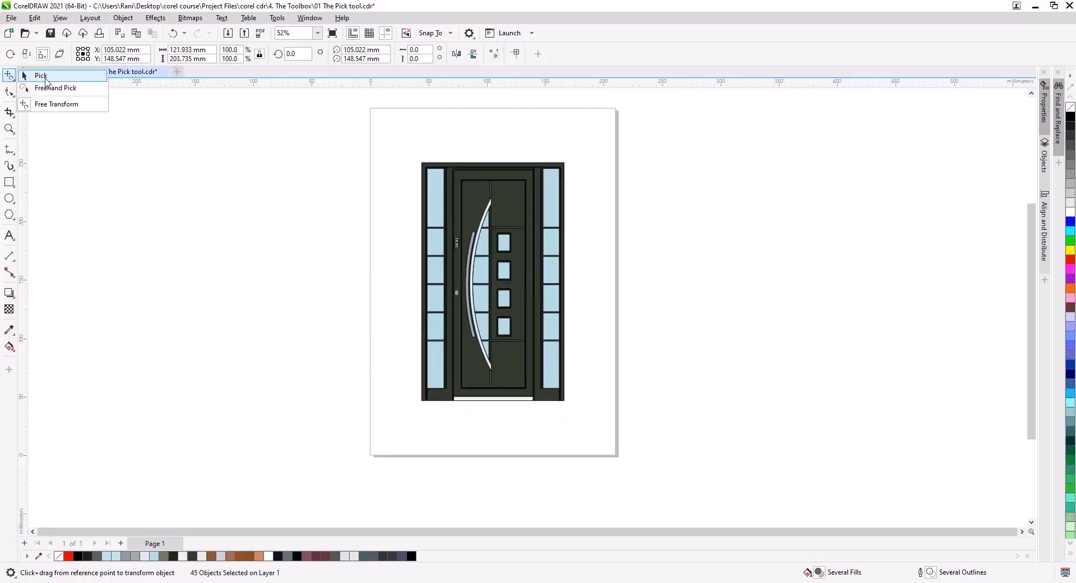
{"action": "left_click", "coordinate": [45, 80]}
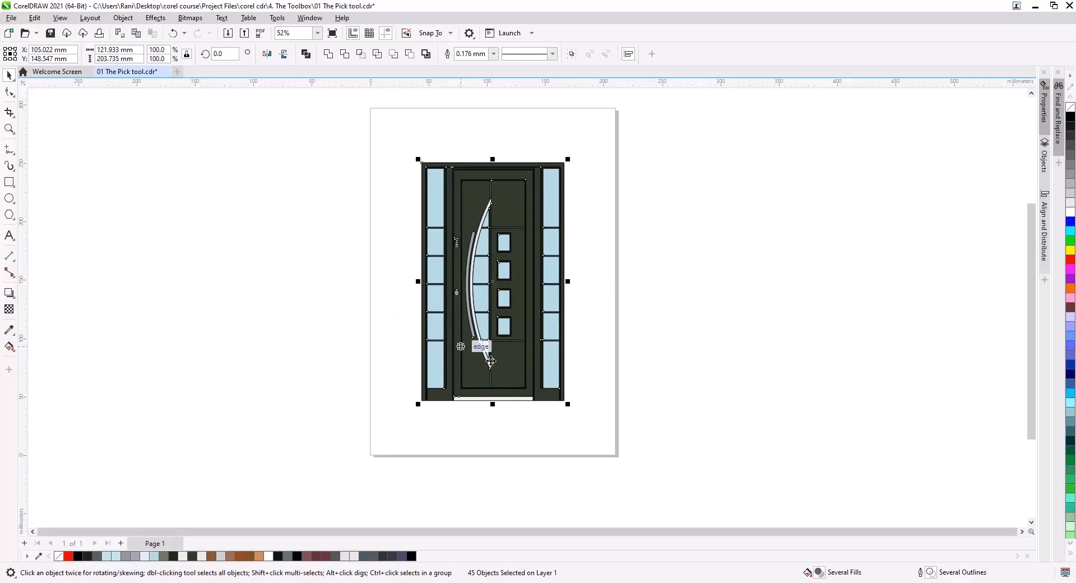
{"action": "left_click_drag", "start_coordinate": [430, 256], "coordinate": [376, 266]}
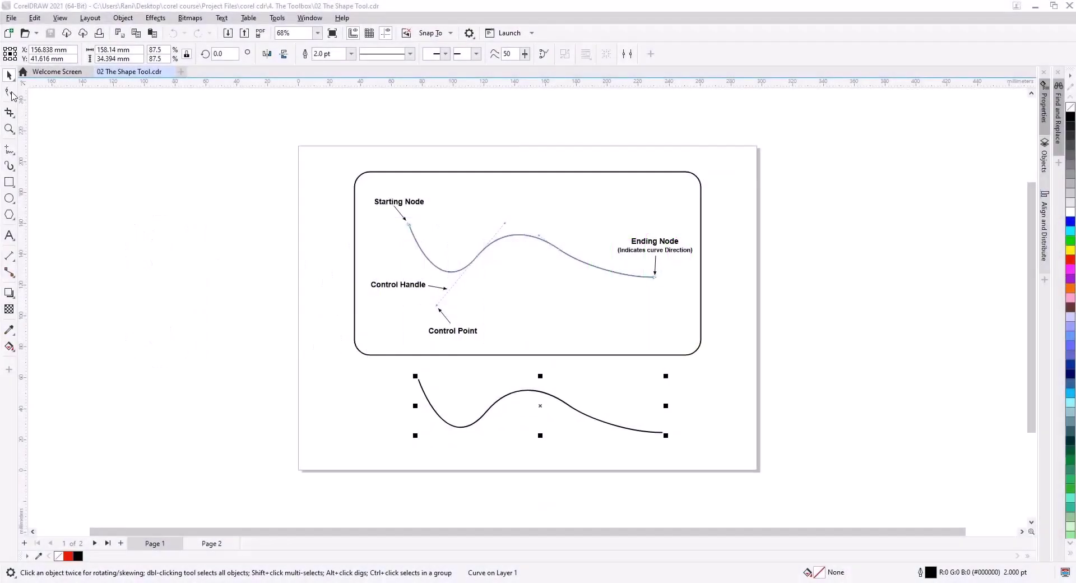
- Show the lower wavy curve's nodes with the Shape tool, and on page 2 select the middle node of the Cusp Node line
{"action": "left_click", "coordinate": [9, 93]}
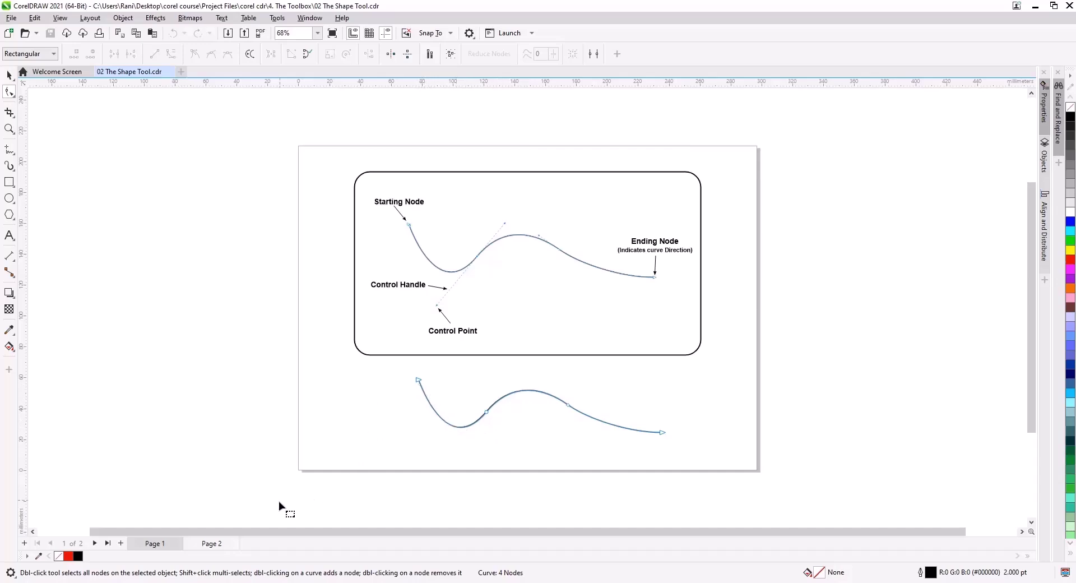
{"action": "left_click", "coordinate": [211, 544]}
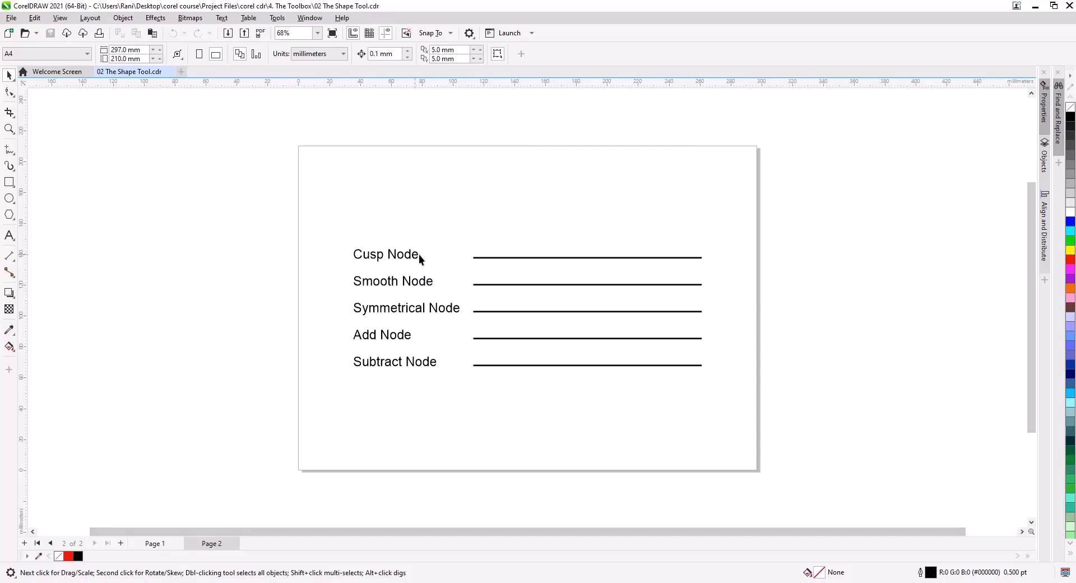
{"action": "left_click", "coordinate": [506, 257]}
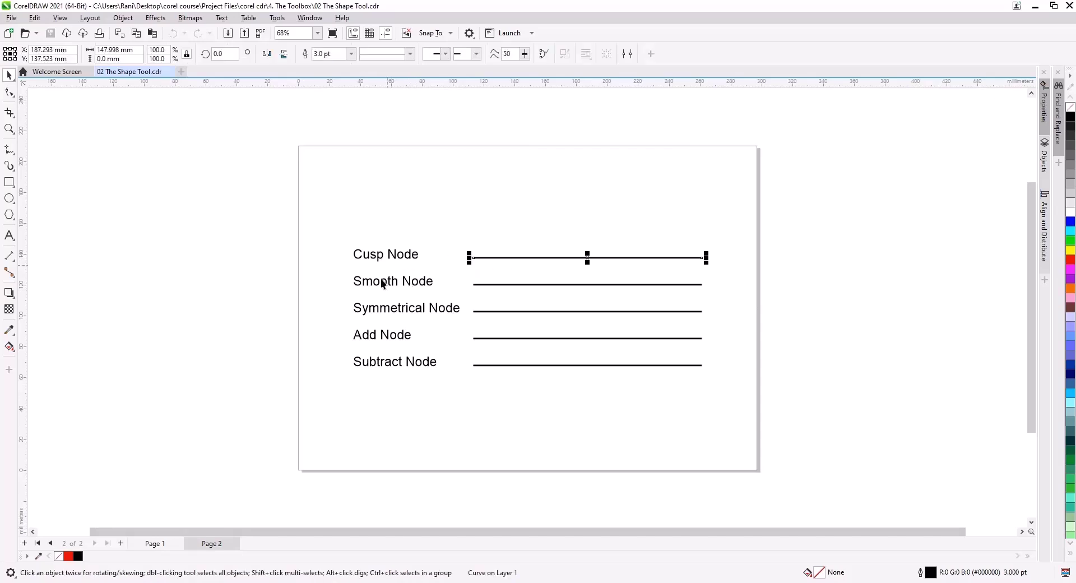
{"action": "left_click", "coordinate": [8, 92]}
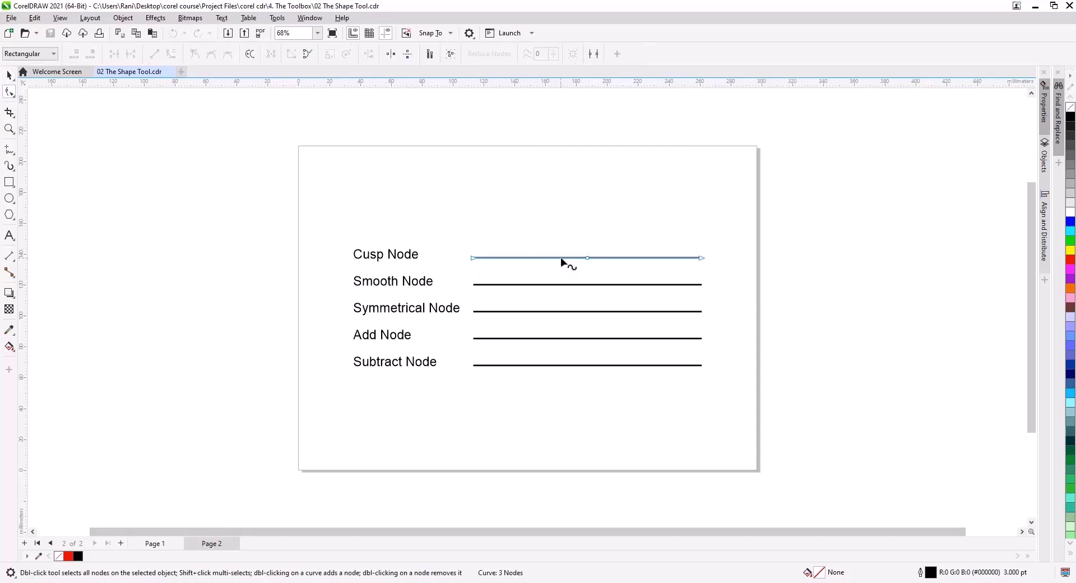
{"action": "left_click_drag", "start_coordinate": [601, 276], "coordinate": [594, 276]}
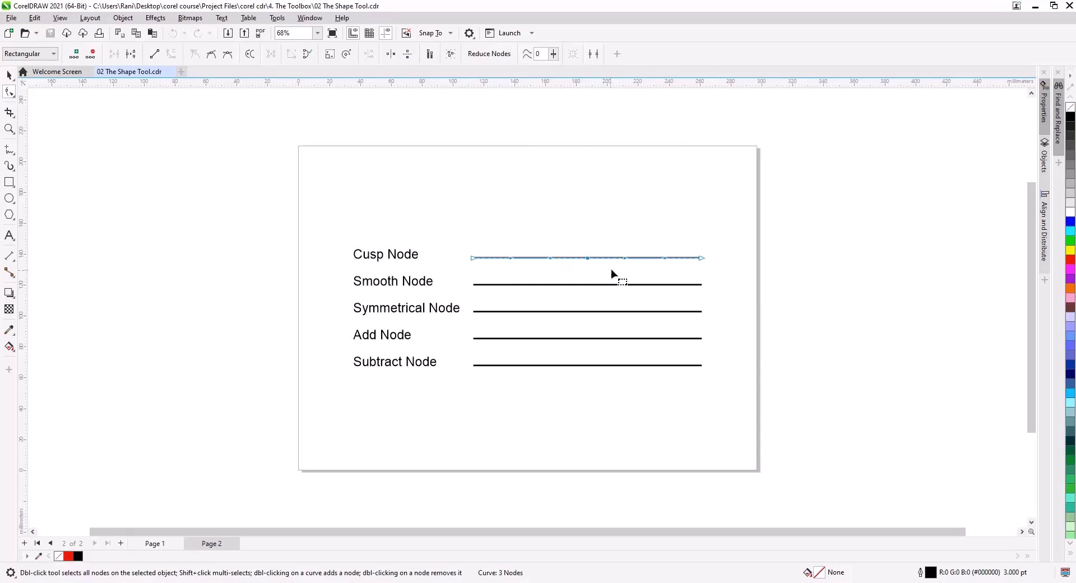
- Pull the cusp node's two control handles upward independently, bending the line into two humps that meet at a sharp point
{"action": "left_click_drag", "start_coordinate": [708, 191], "coordinate": [704, 117]}
{"action": "left_click_drag", "start_coordinate": [569, 191], "coordinate": [570, 75]}
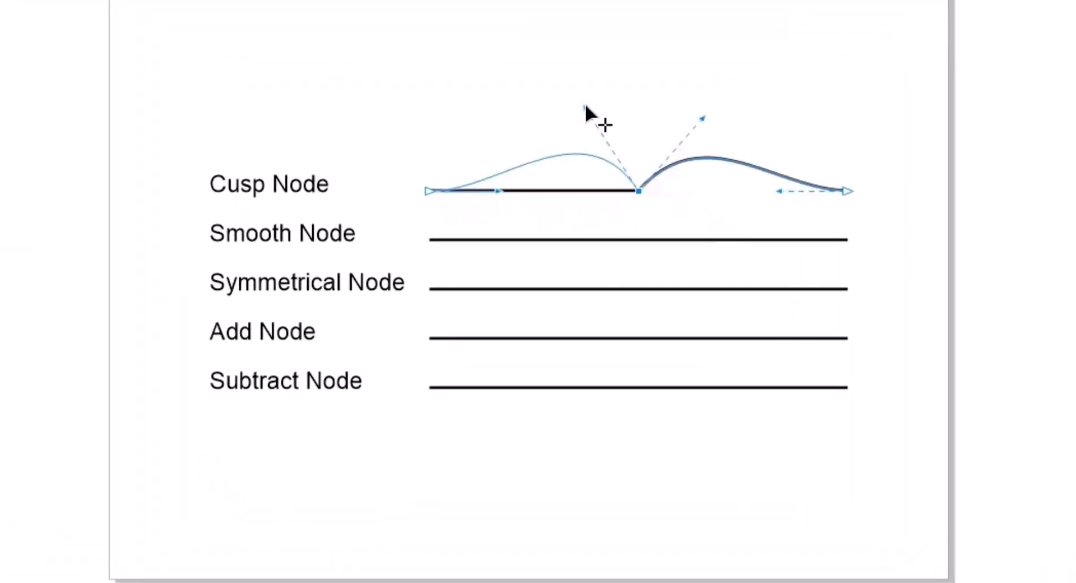
{"action": "left_click_drag", "start_coordinate": [702, 120], "coordinate": [682, 40]}
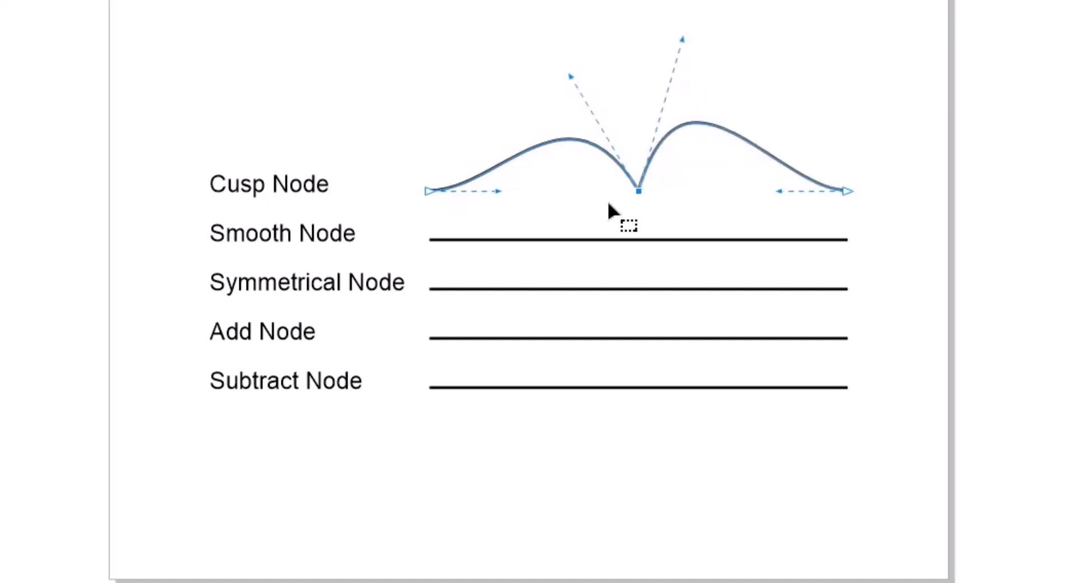
- Select the middle node of the Smooth Node line
{"action": "left_click", "coordinate": [485, 240]}
{"action": "left_click_drag", "start_coordinate": [607, 213], "coordinate": [677, 271]}
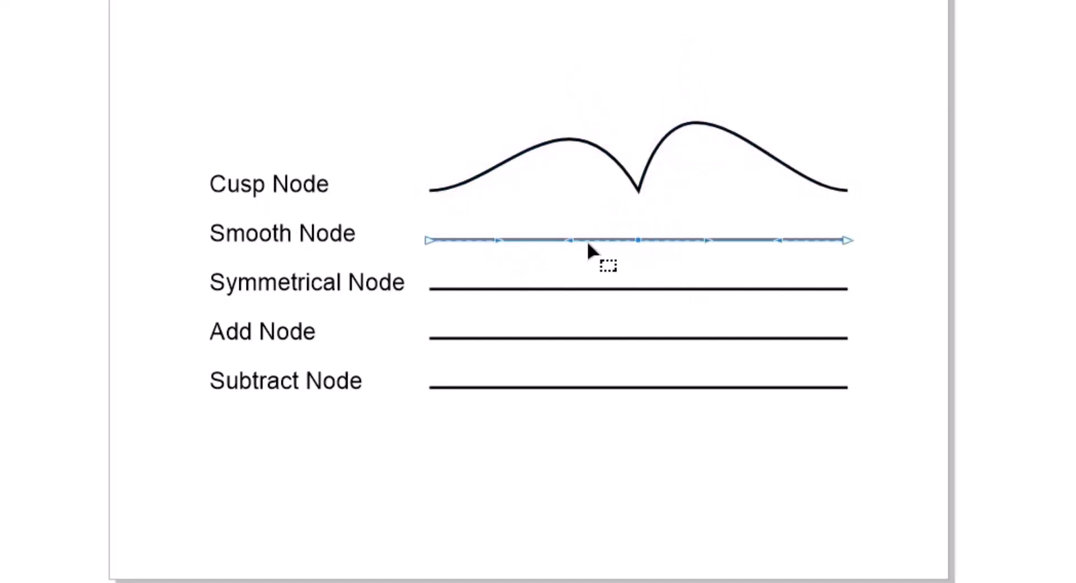